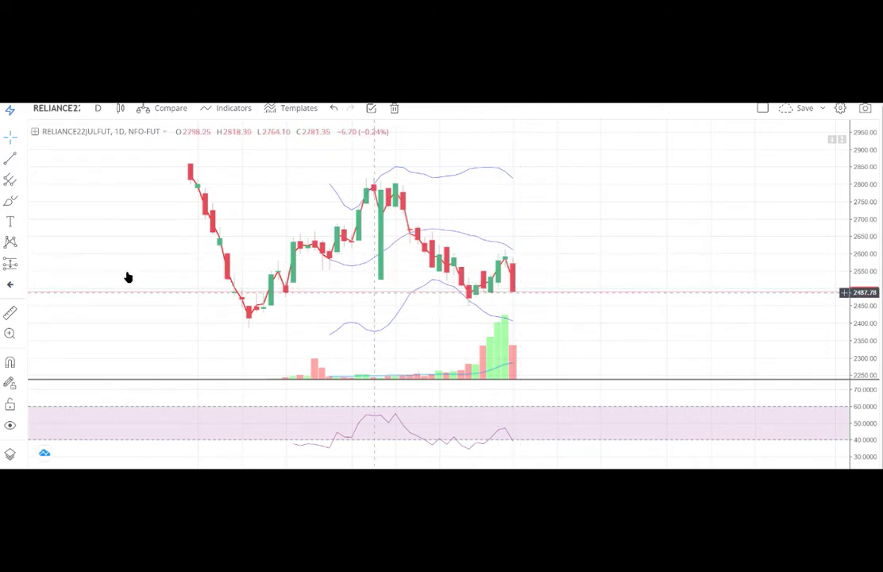
Draw a short horizontal trend line at about 2620, just above the latest swing high on the daily chart.
left_click(7, 163)
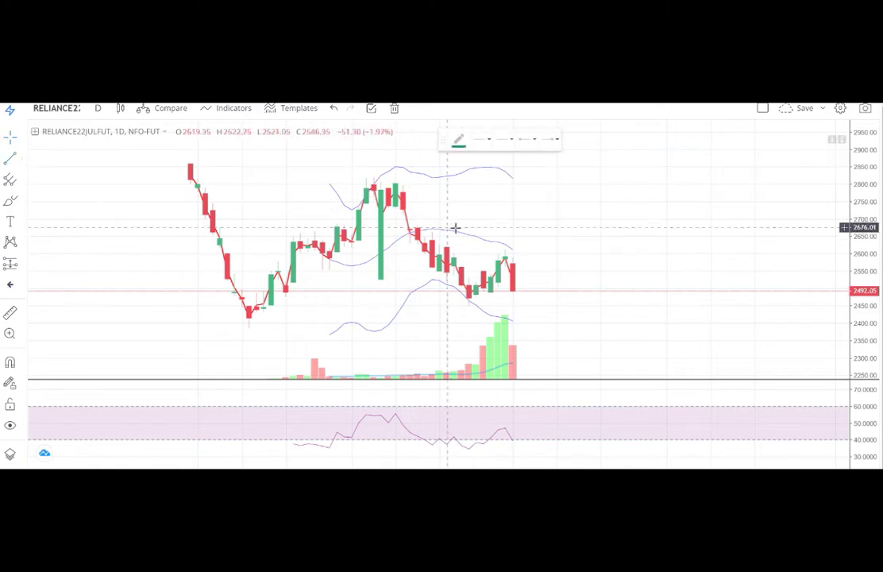
left_click(483, 247)
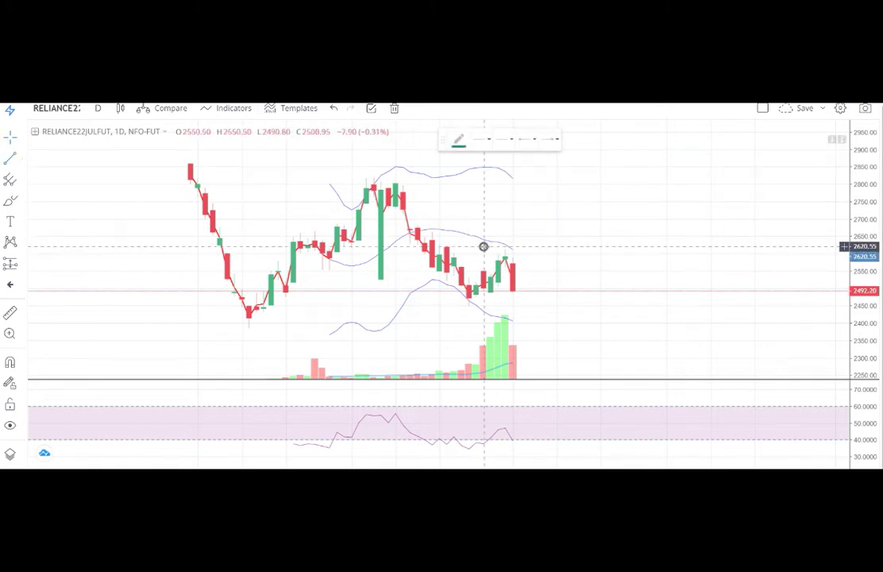
left_click(570, 246)
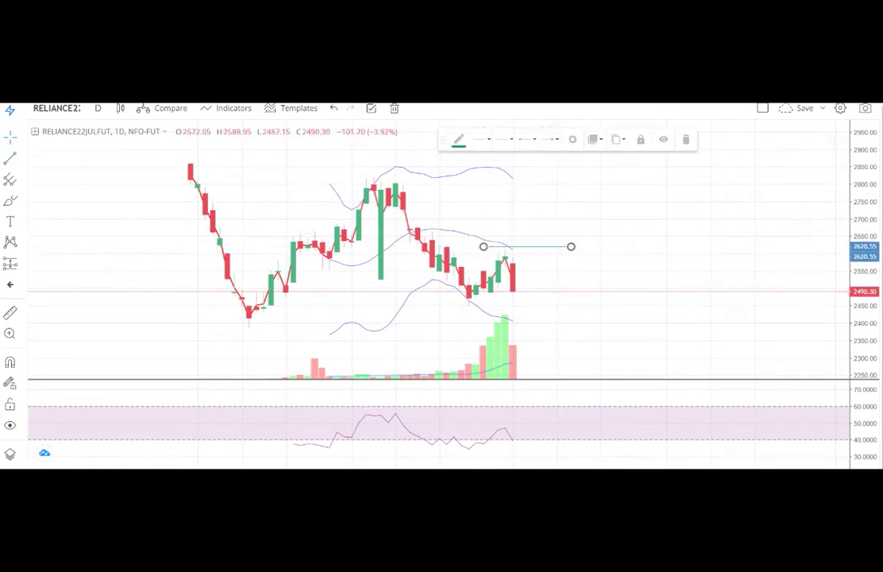
left_click(98, 154)
Draw a horizontal trend line at about 2443 under the recent swing low, and return to the cross cursor.
left_click(10, 159)
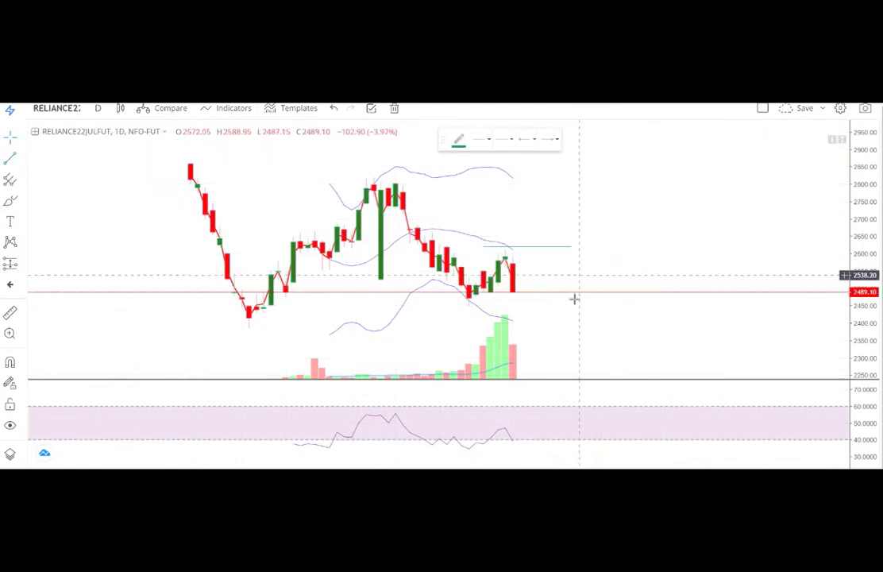
left_click(571, 308)
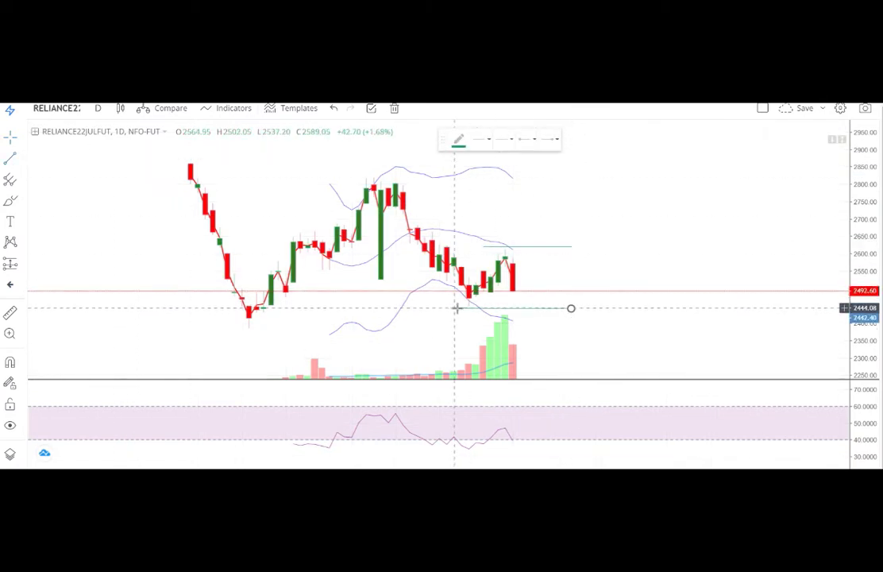
left_click(455, 308)
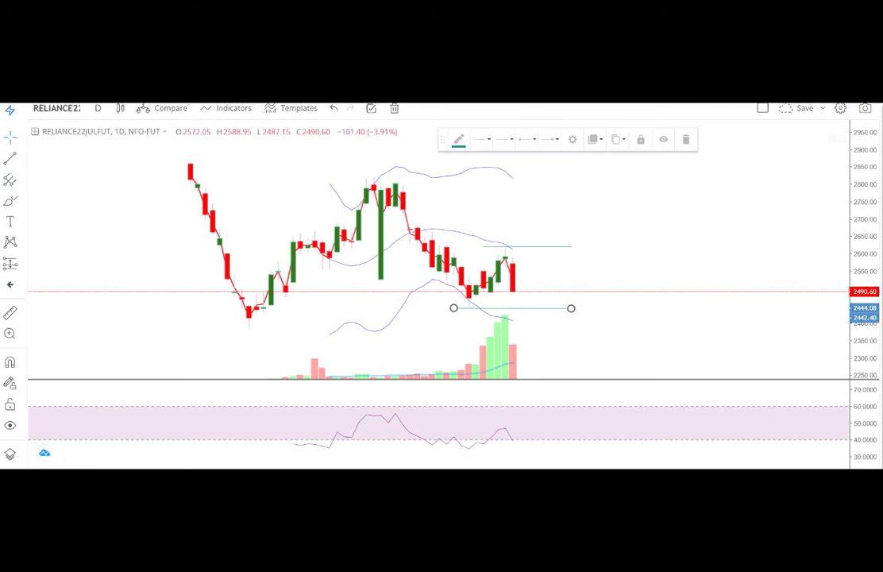
left_click(10, 139)
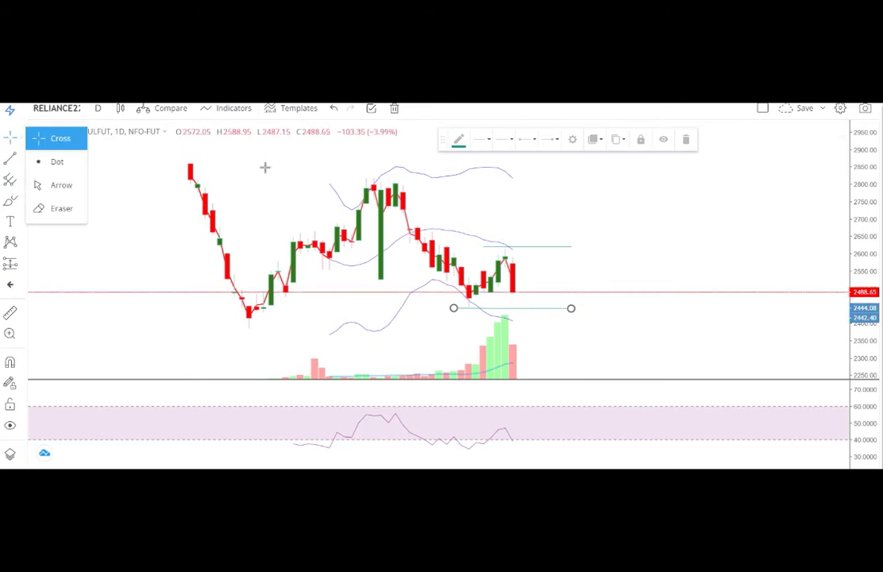
left_click(516, 247)
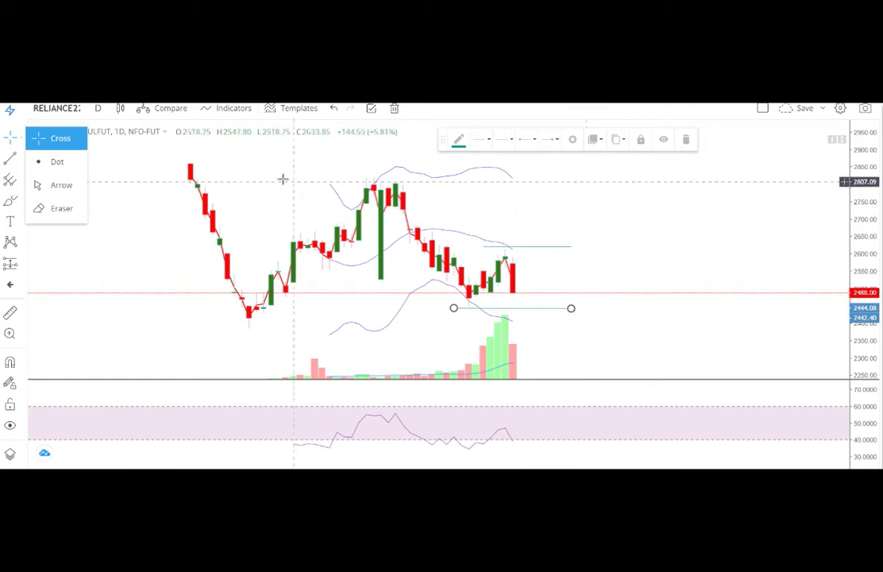
Change the chart timeframe to 1 hour and reframe it so both horizontal lines and the latest candles fit in view.
left_click(98, 109)
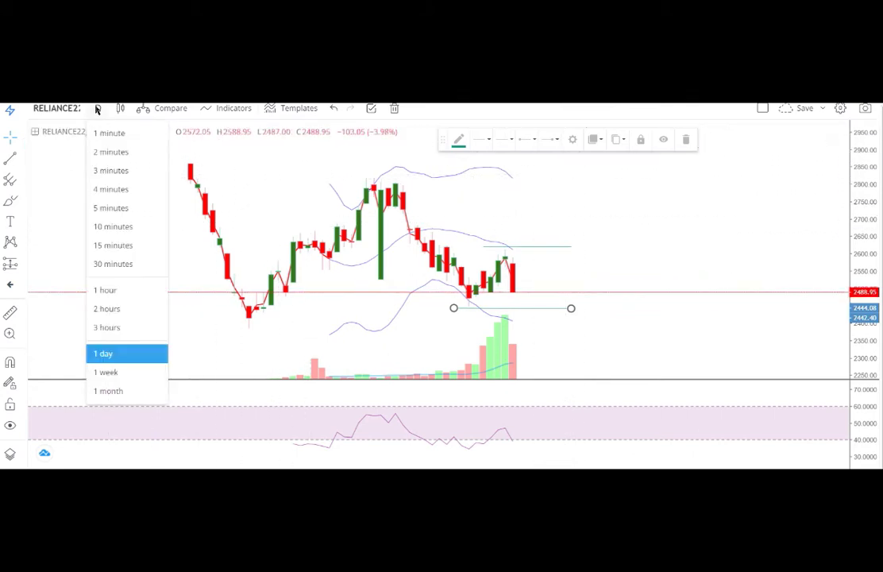
left_click(127, 290)
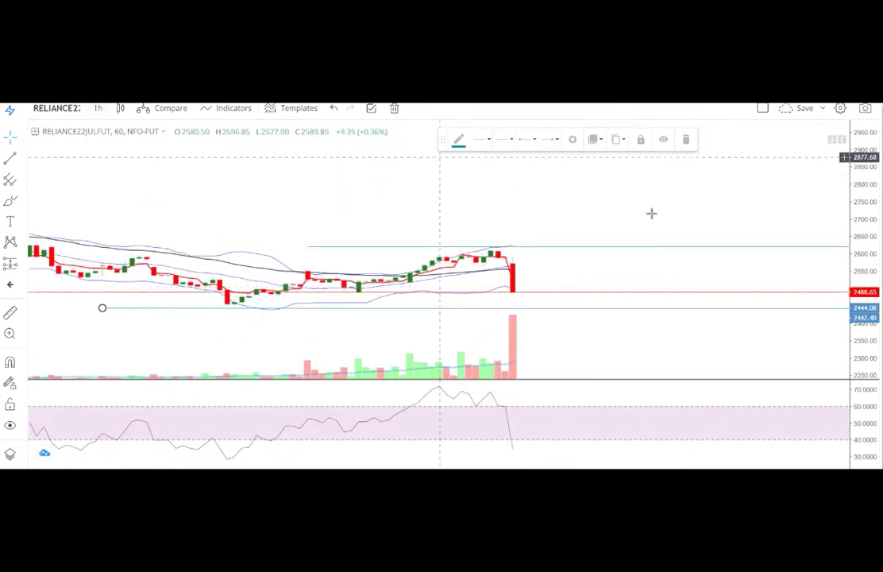
left_click(750, 225)
scroll(727, 225, "down", 3)
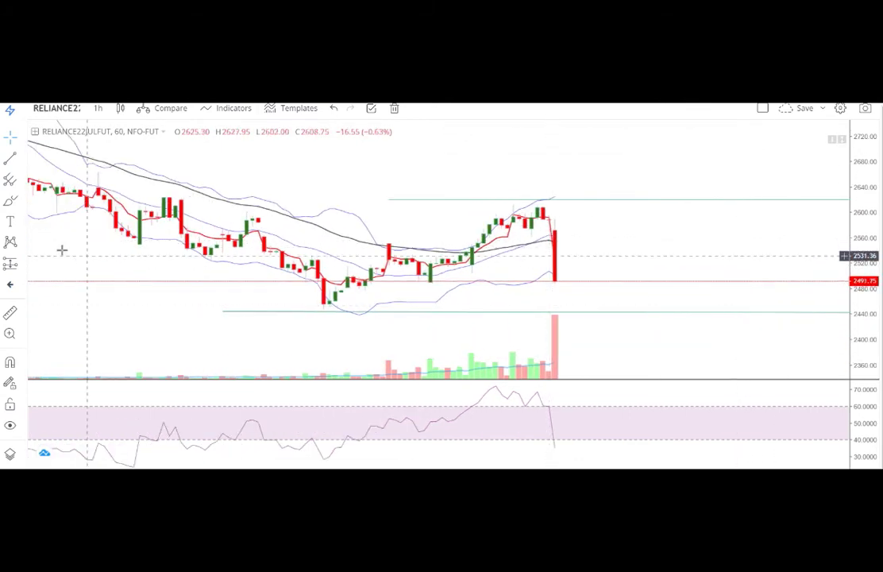
scroll(688, 220, "down", 2)
left_click_drag(629, 214, 525, 202)
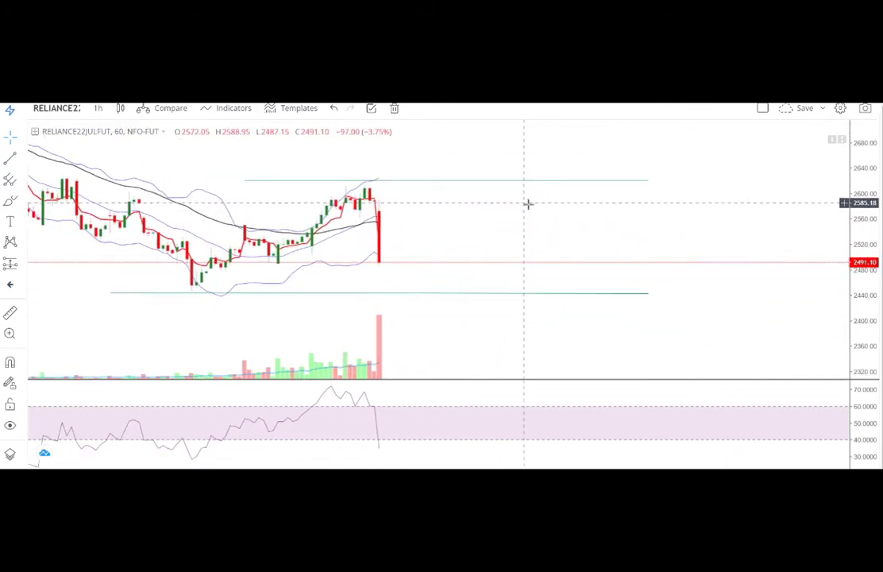
Draw a rising trend line under the recent hourly lows, from about 2485 up to about 2608.
left_click(13, 159)
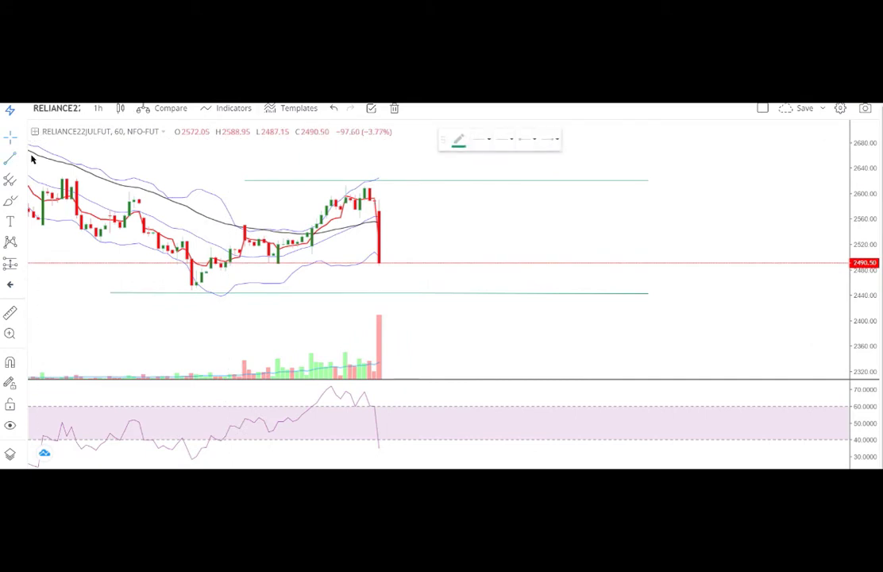
left_click(278, 265)
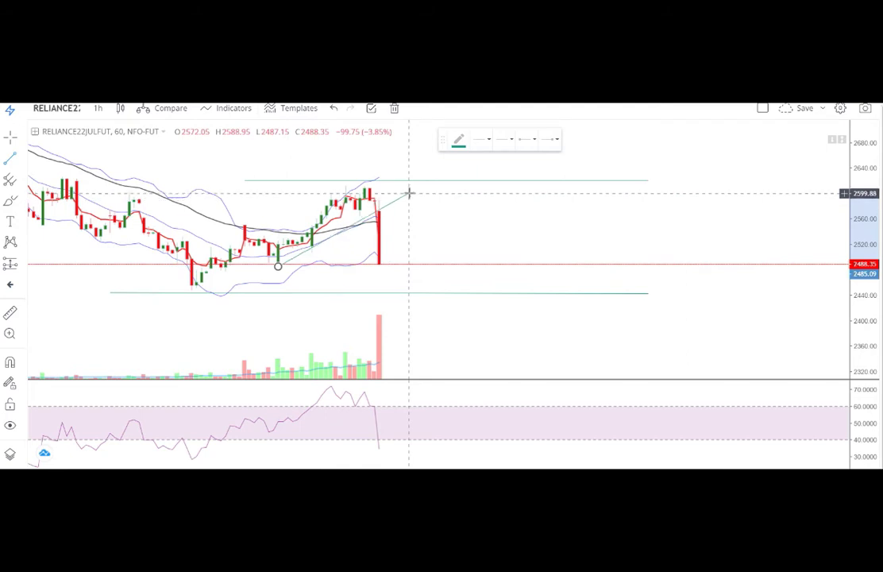
left_click(409, 188)
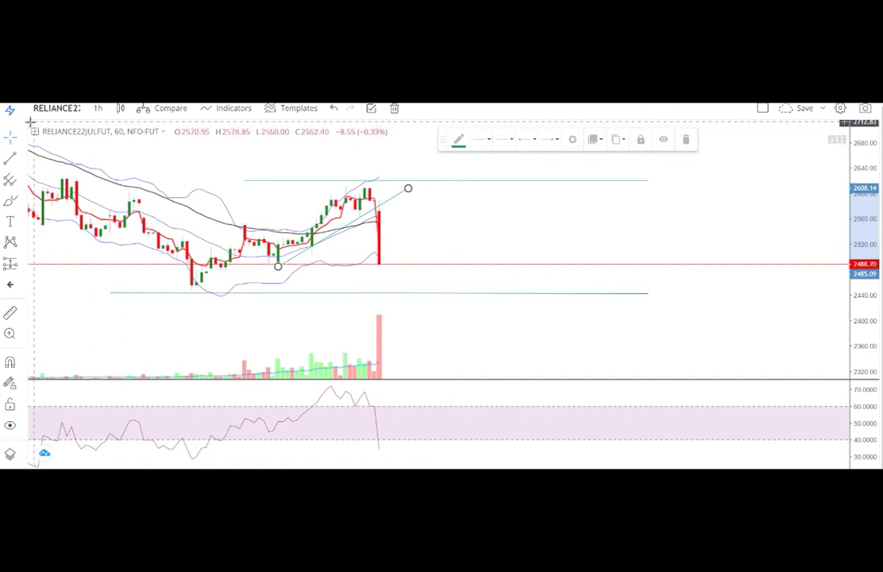
left_click(402, 211)
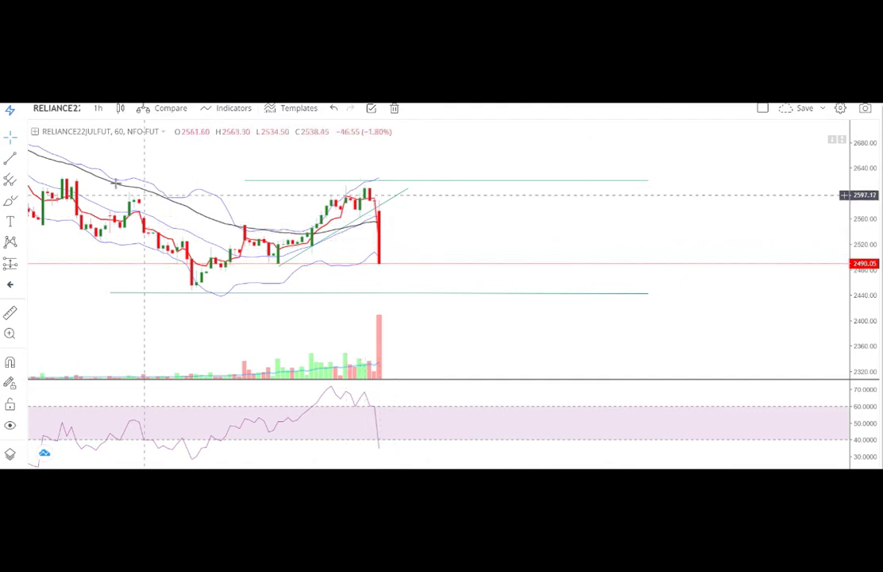
Draw a short horizontal trend line at about 2563 across the latest large red candle, and return to the cross cursor.
left_click(9, 135)
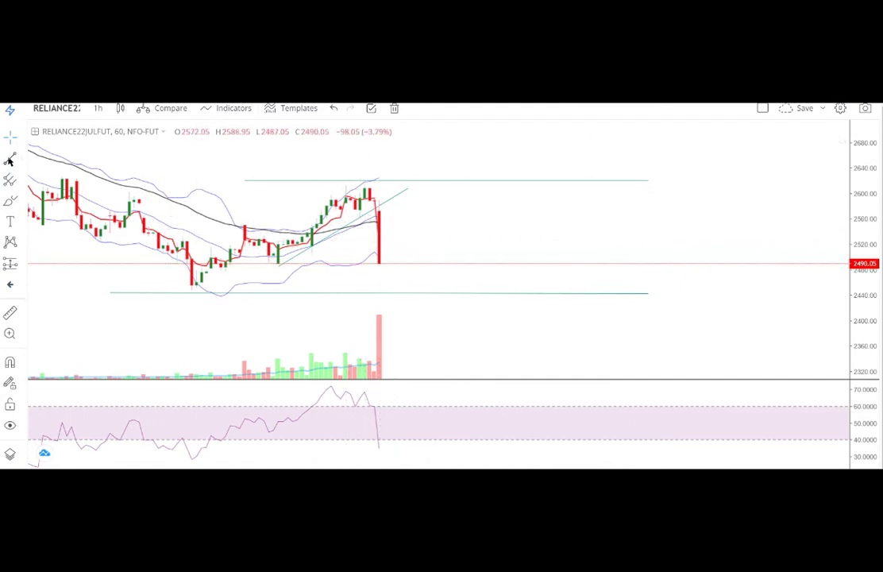
left_click(445, 216)
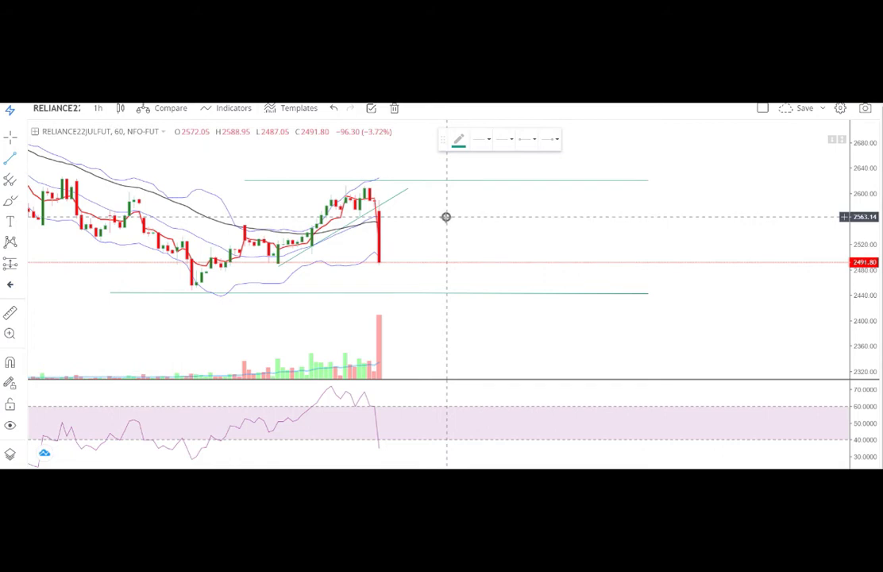
left_click(350, 216)
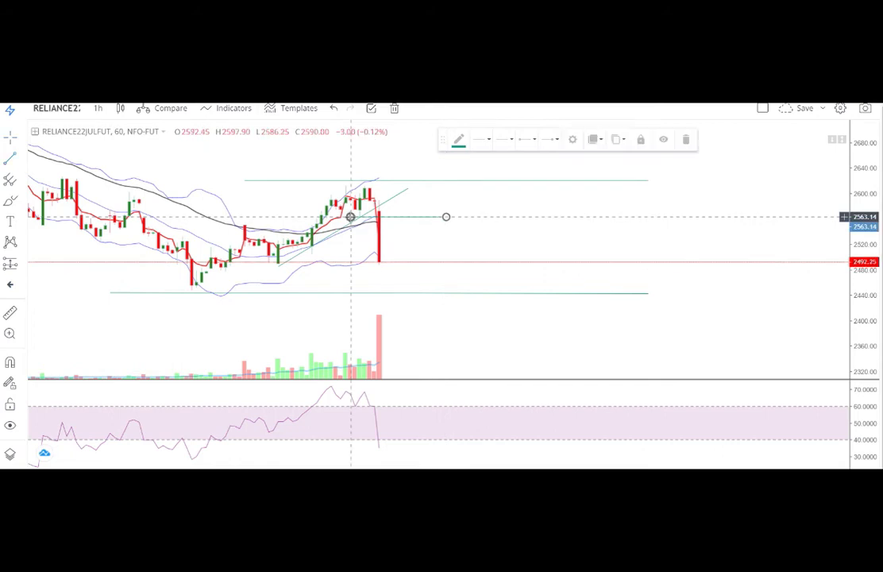
left_click(11, 137)
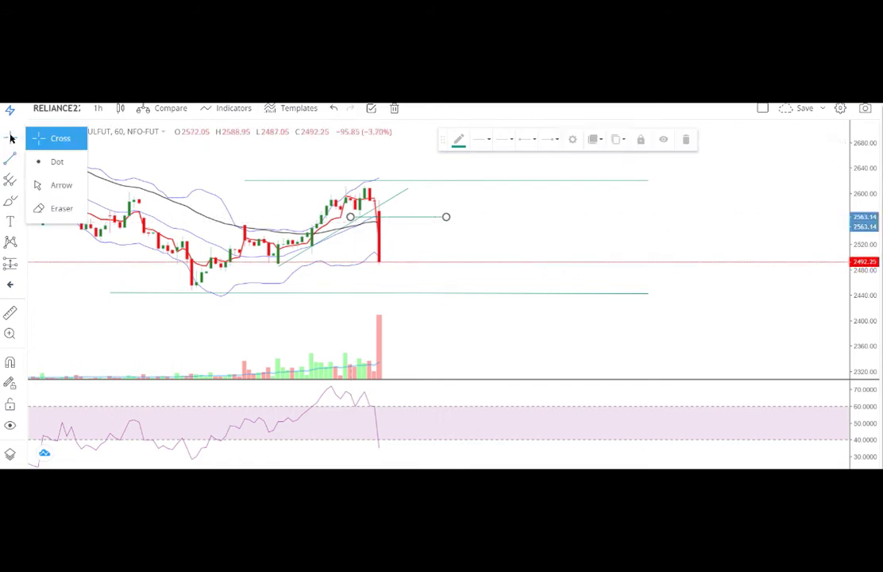
left_click(55, 138)
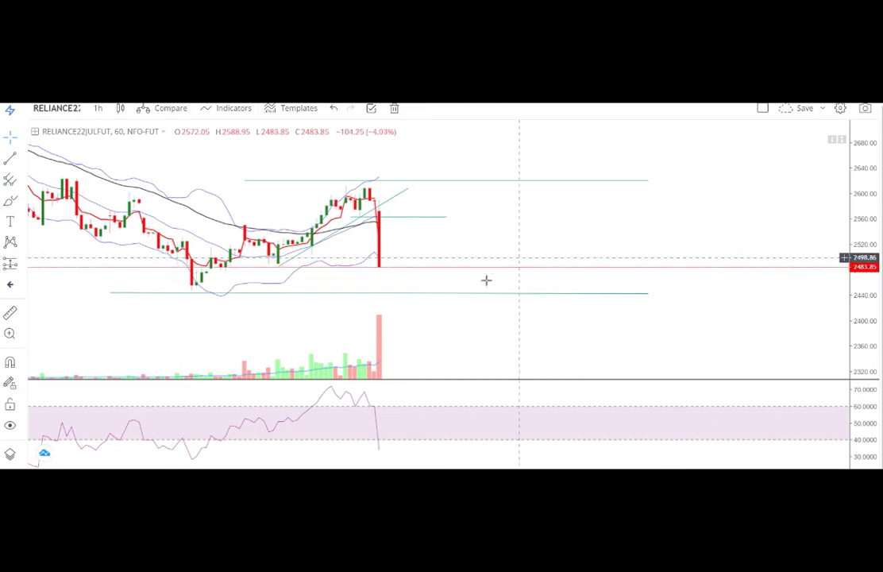
Switch to the trading terminal and review the closed RELIANCE JUL FUT orders and the profit and loss of its position.
left_click_drag(473, 233, 551, 249)
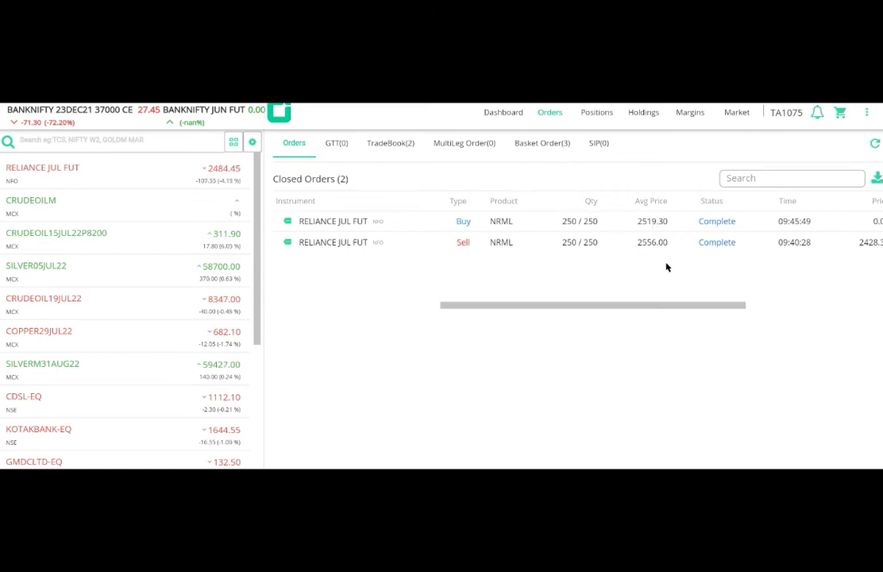
left_click(606, 113)
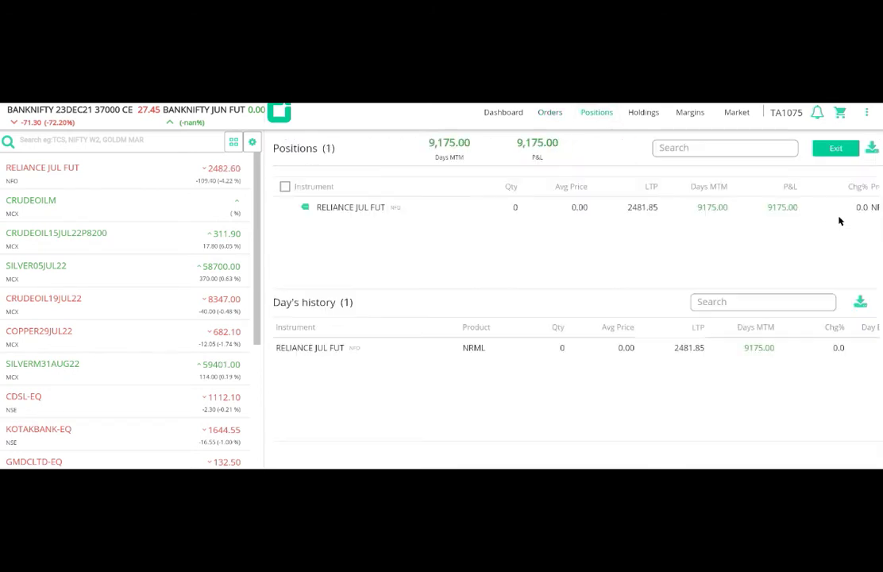
left_click(552, 115)
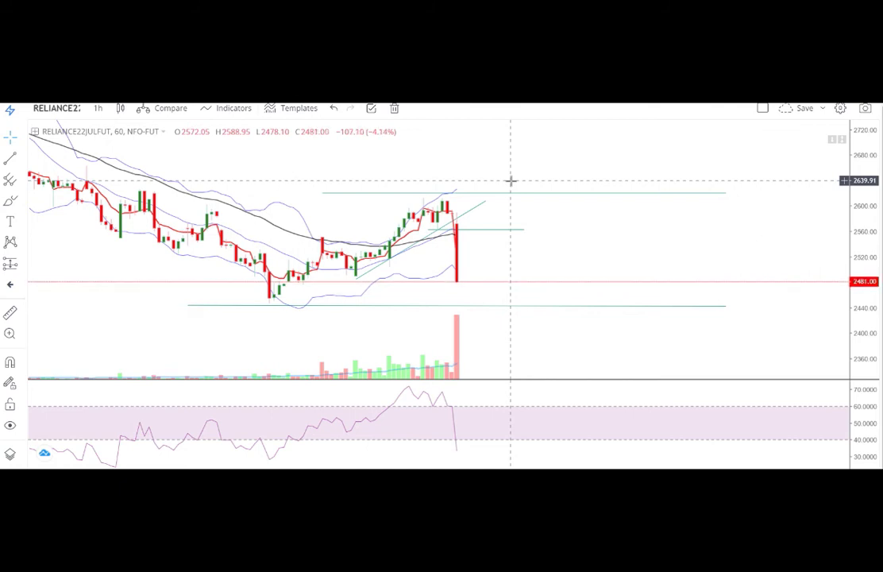
Return to the hourly chart and examine the short breakdown line near 2563 and the lower support line.
left_click(507, 231)
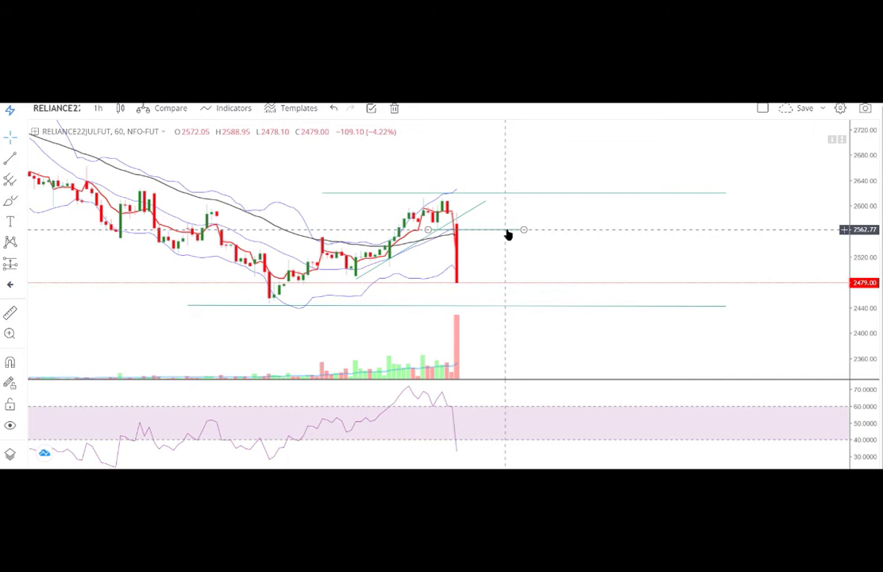
left_click(493, 170)
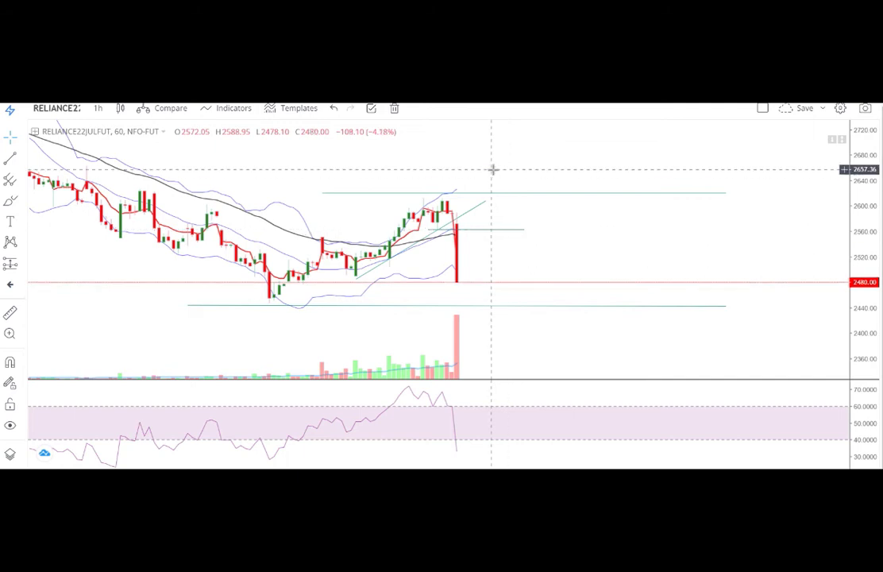
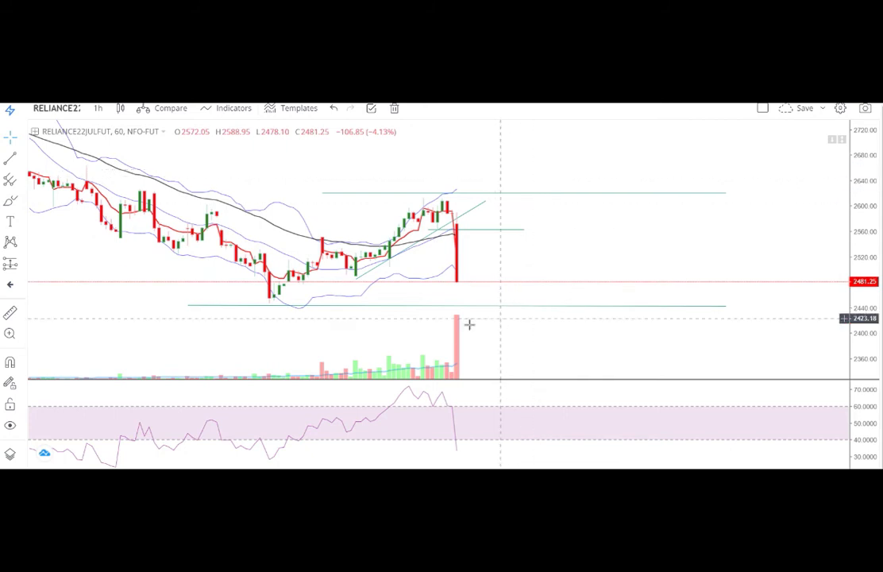
left_click(474, 305)
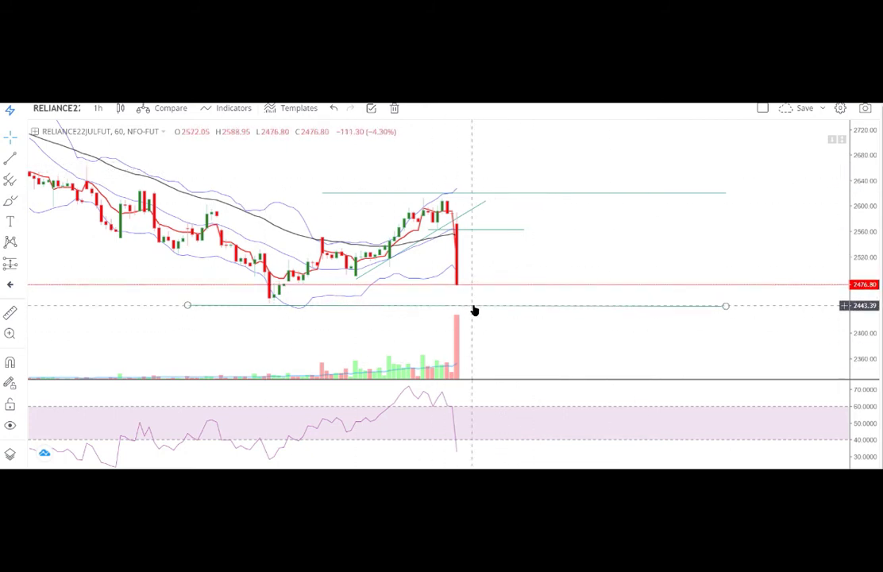
left_click(553, 211)
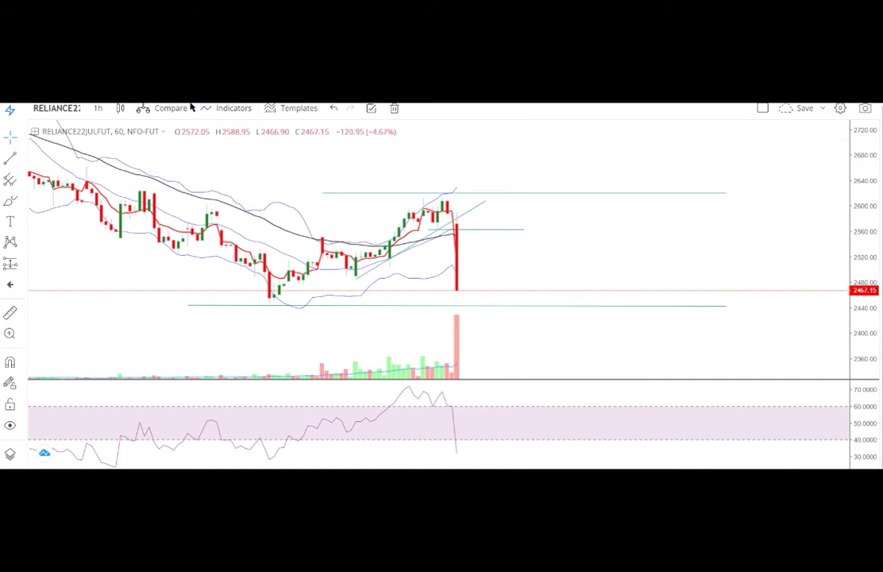
Display the chart in the 1 day timeframe and compress the price scale to see the full candle history.
left_click(96, 108)
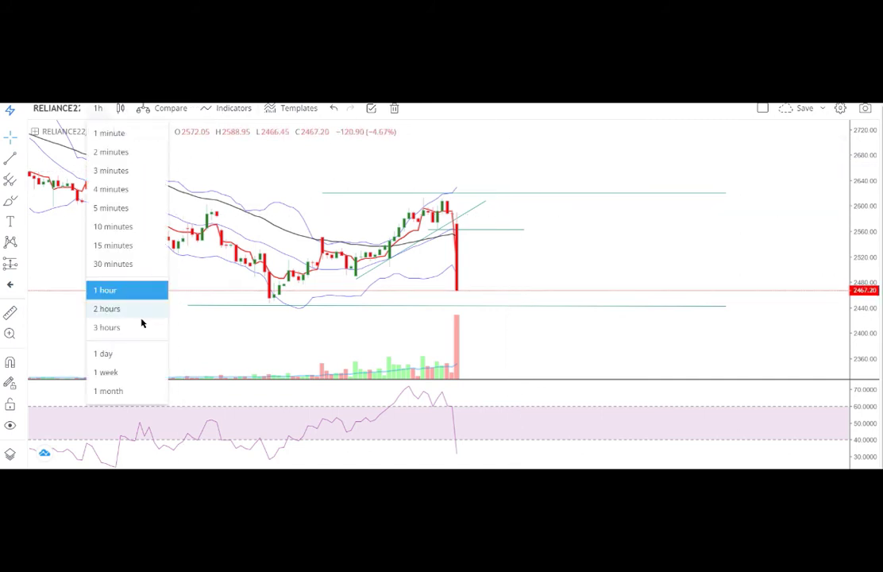
left_click(132, 354)
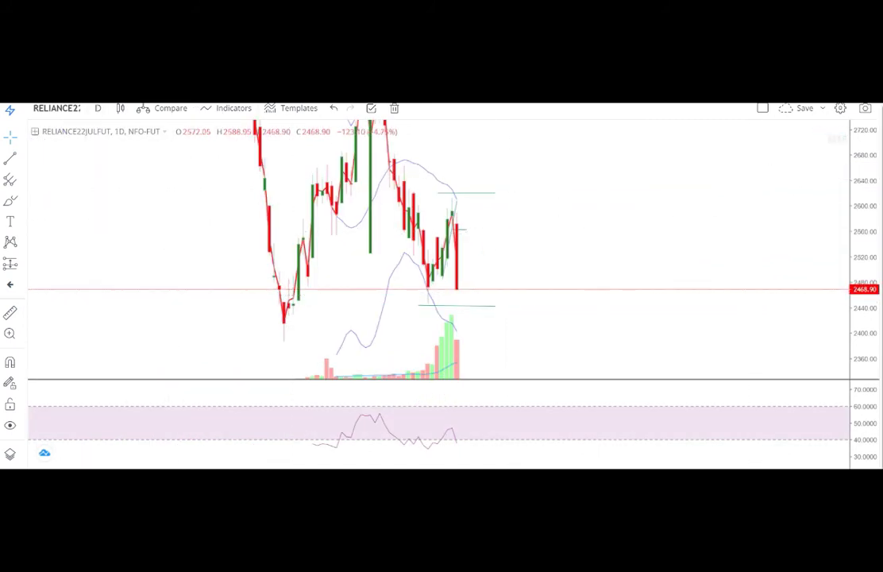
left_click_drag(859, 154, 861, 292)
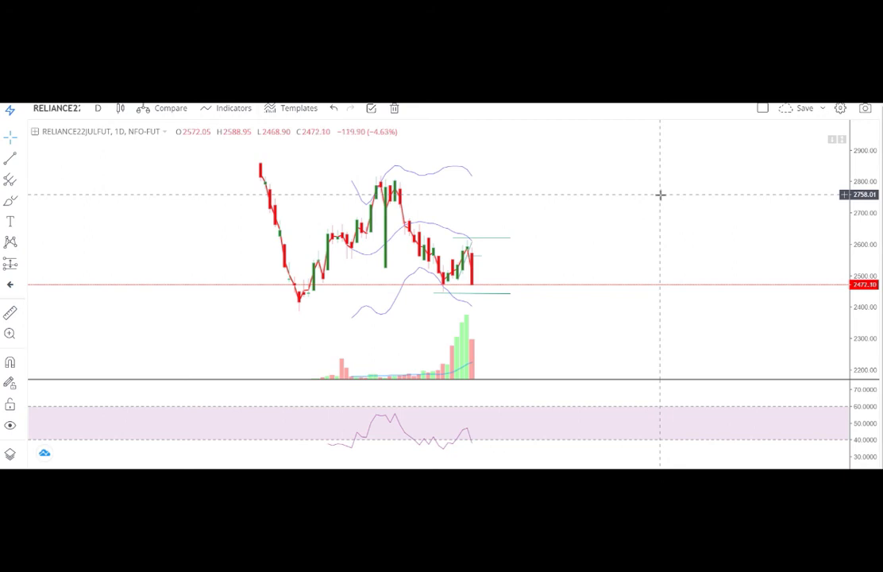
Set the timeframe back to 1 hour and reframe the chart around the marked levels.
left_click(98, 108)
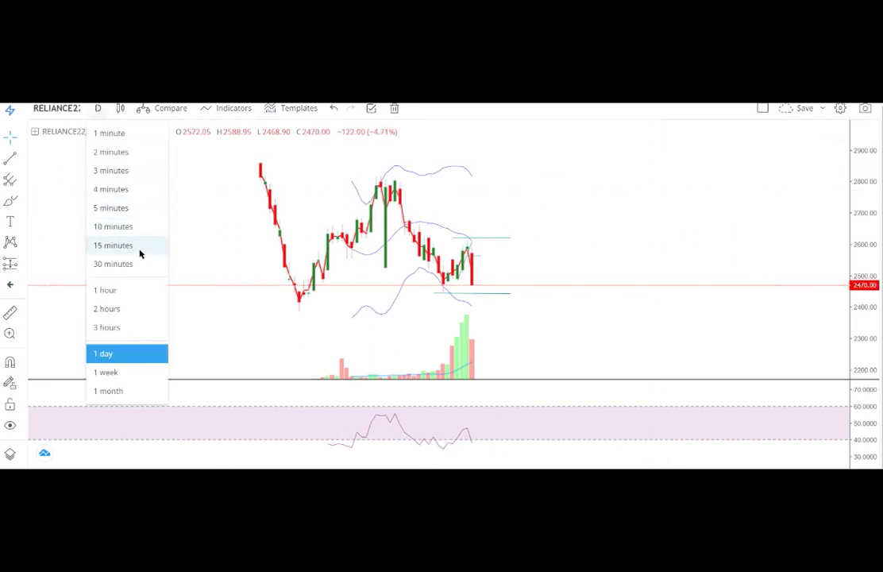
left_click(127, 291)
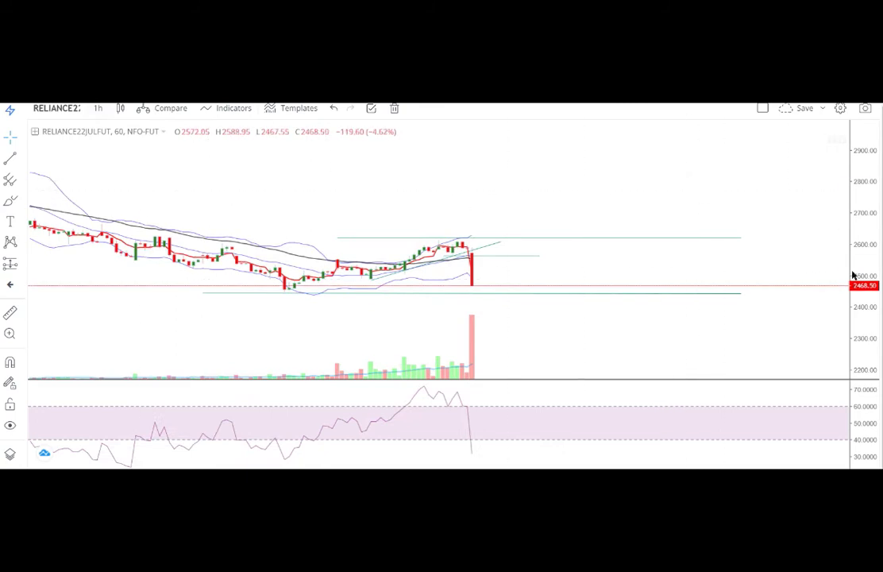
left_click_drag(768, 238, 716, 181)
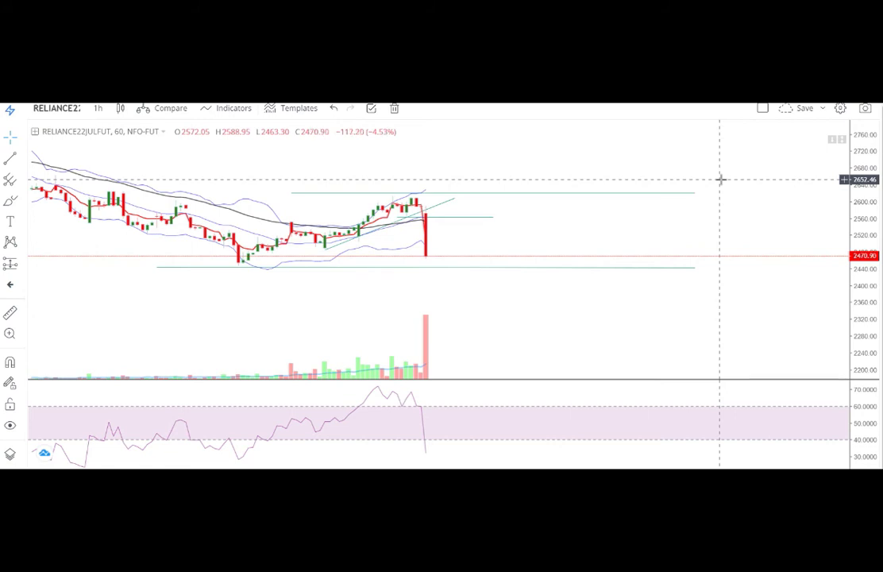
Examine the short line near 2563 and the upper resistance line in relation to the latest hourly candle.
left_click(444, 218)
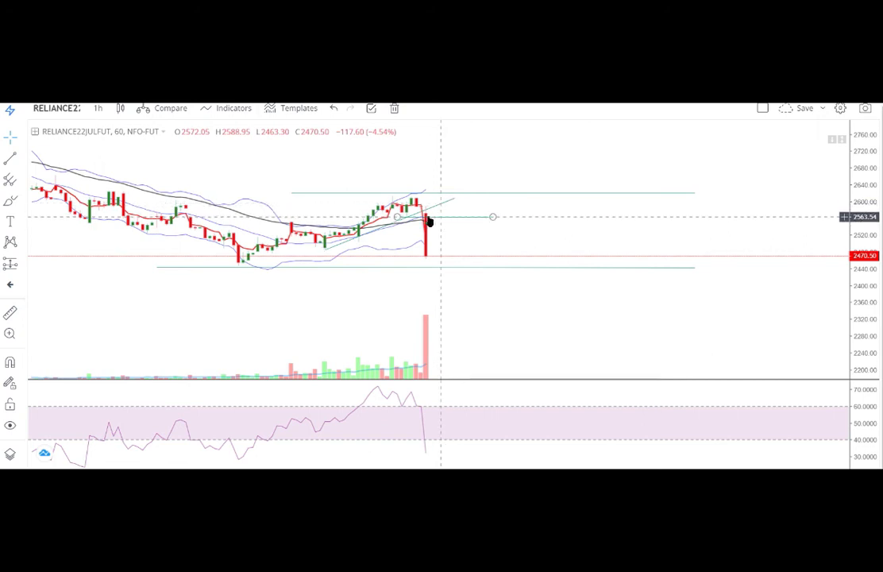
left_click(461, 195)
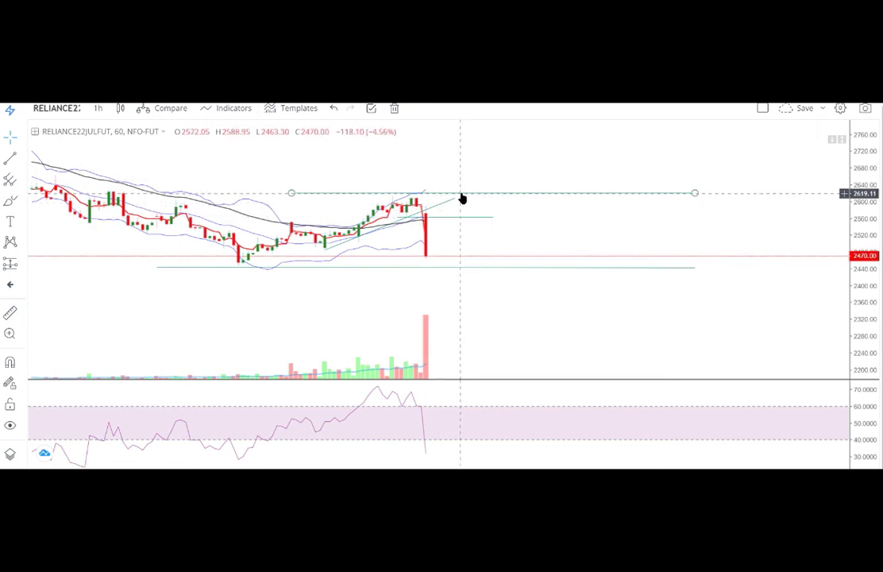
left_click(458, 204)
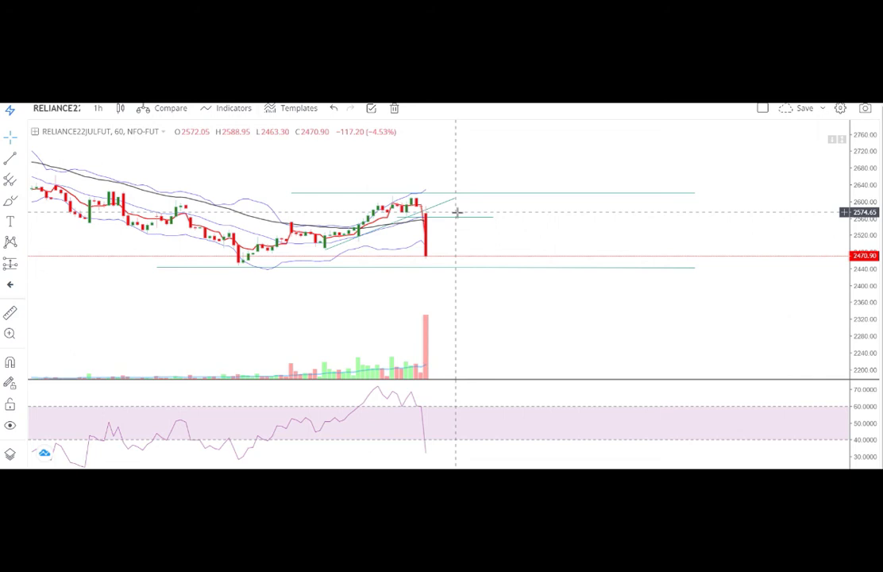
left_click(463, 195)
left_click(497, 141)
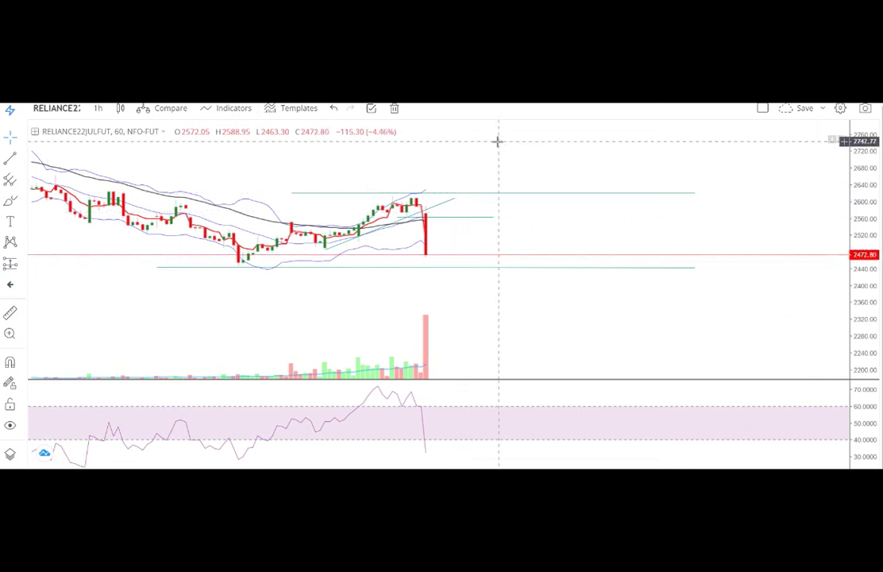